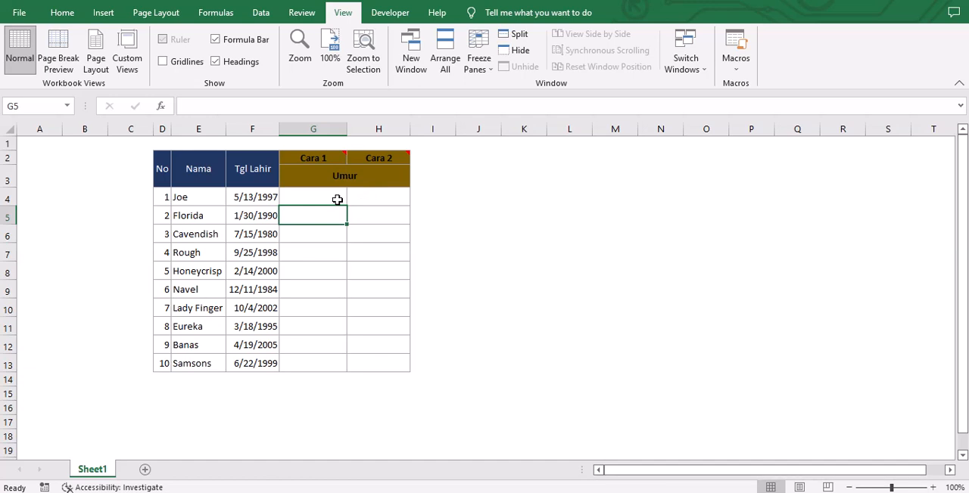
# Enter the formula =YEAR(TODAY())-YEAR(F4) in cell G4 to calculate the first person's age under Cara 1.
pyautogui.click(337, 199)
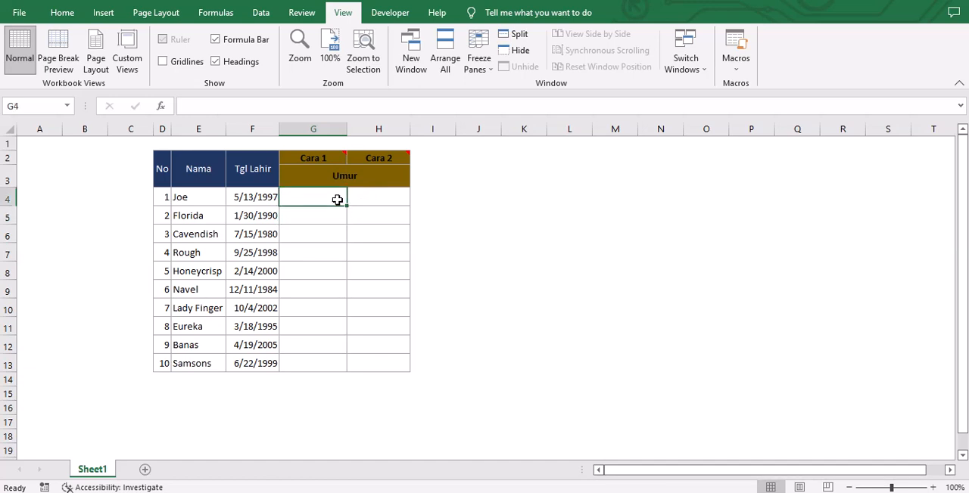
pyautogui.write('=')
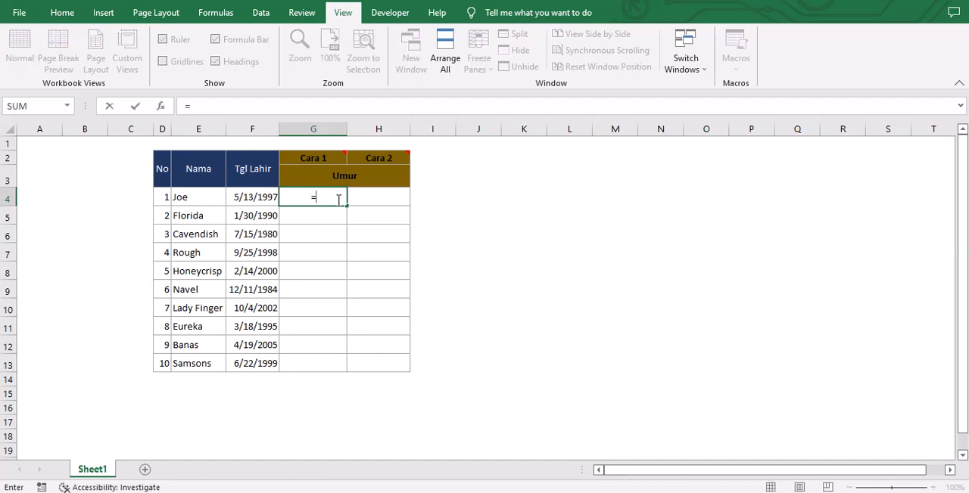
pyautogui.write('ye')
pyautogui.press('Tab')
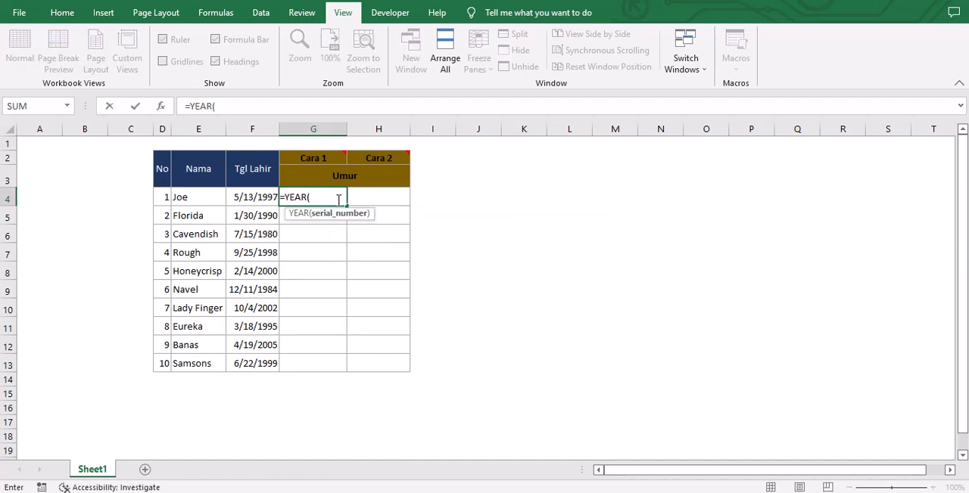
pyautogui.write('to')
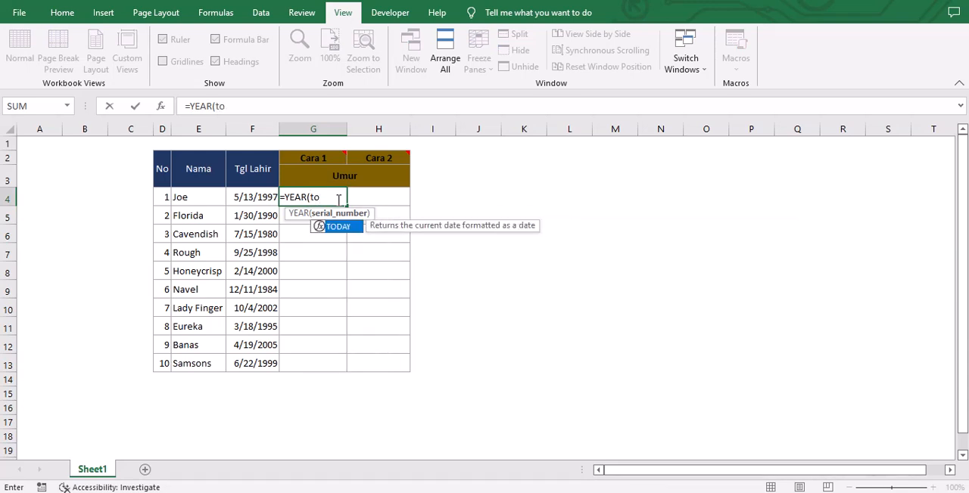
pyautogui.press('Tab')
pyautogui.write(')')
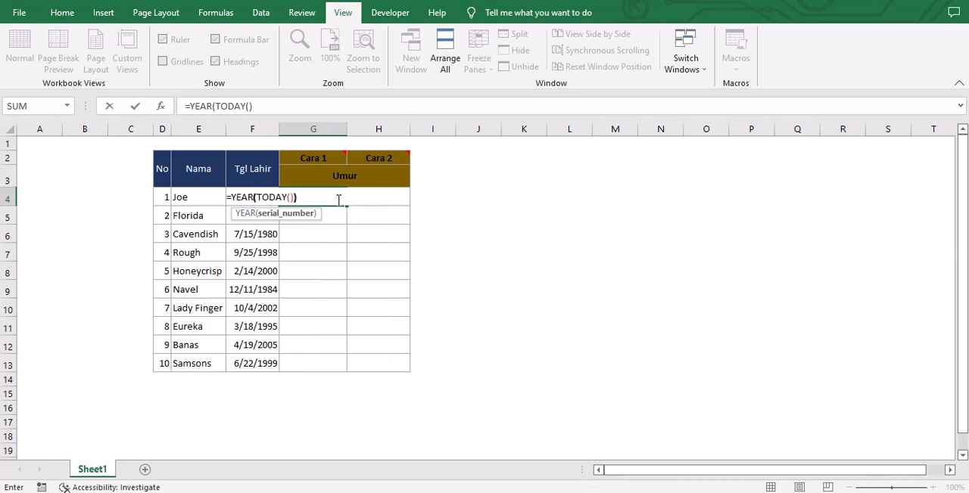
pyautogui.write(')')
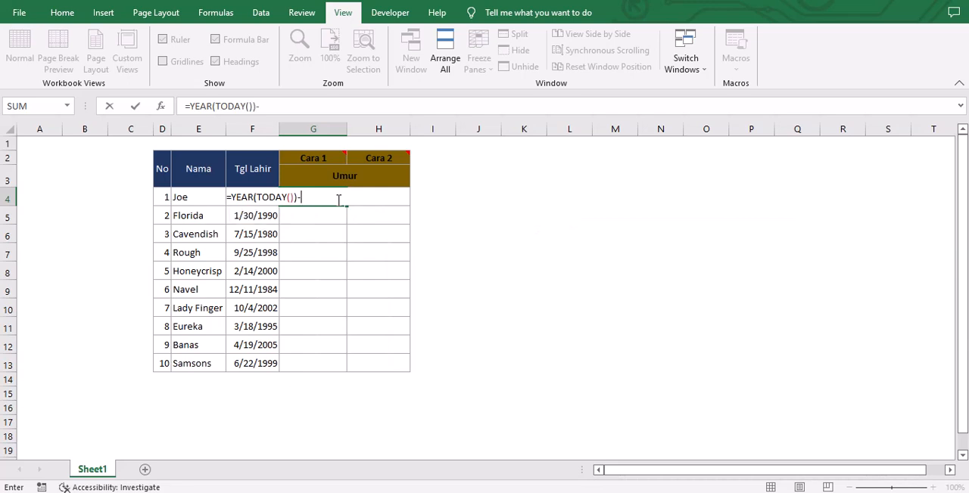
pyautogui.write('-ye')
pyautogui.press('Tab')
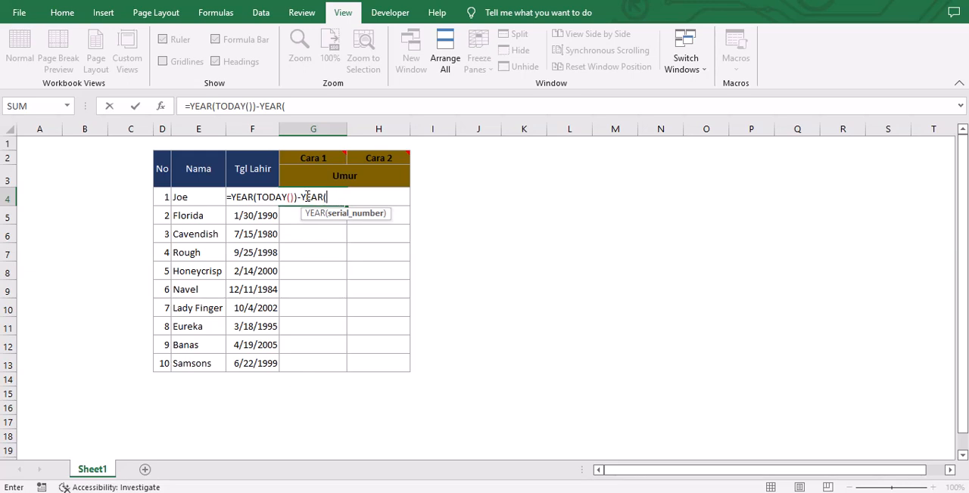
pyautogui.press('Left')
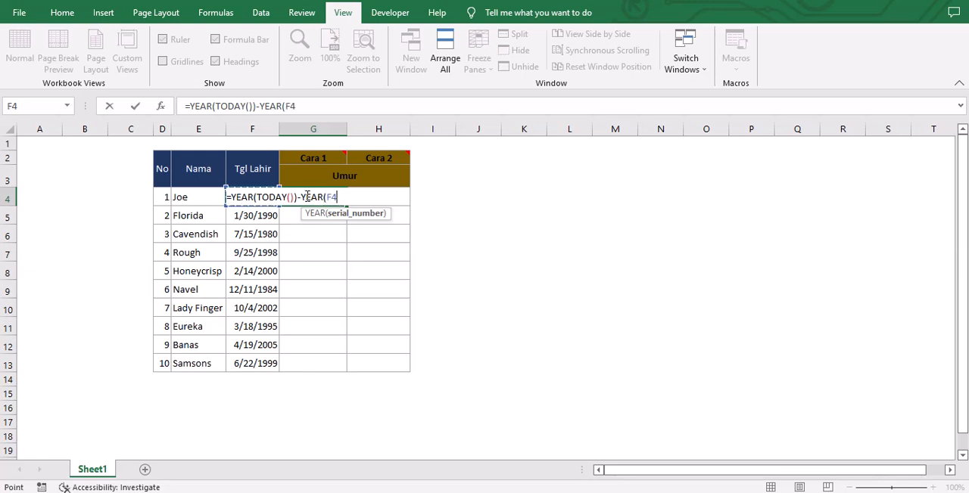
pyautogui.write(')')
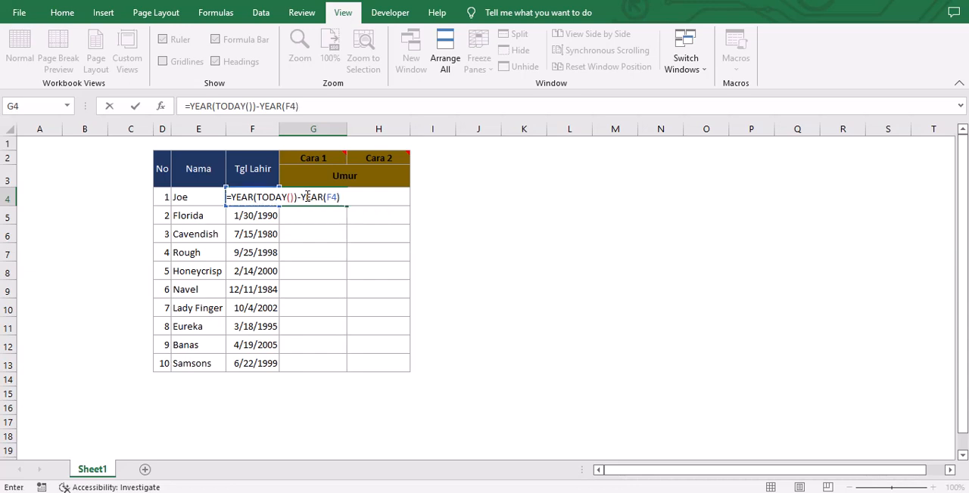
pyautogui.press('Return')
# Fill the age formula from G4 down the Cara 1 column to G13.
pyautogui.click(308, 197)
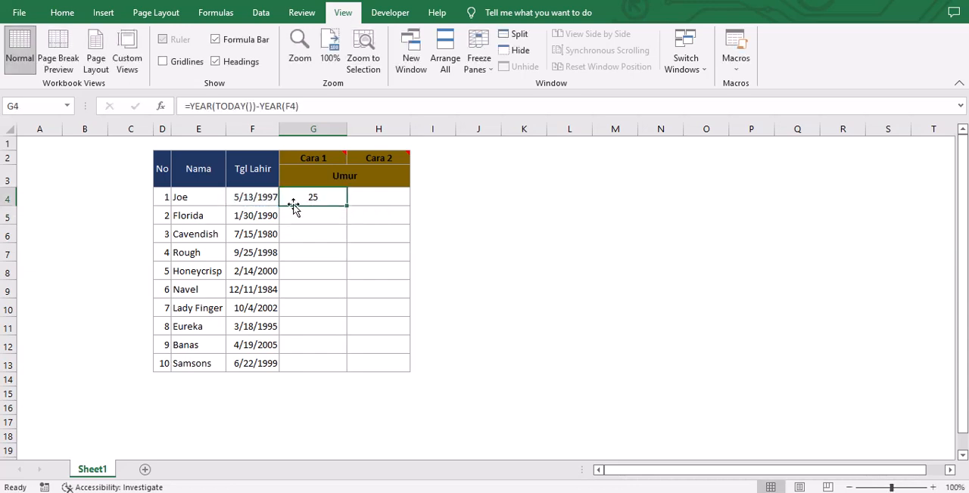
pyautogui.click(259, 184)
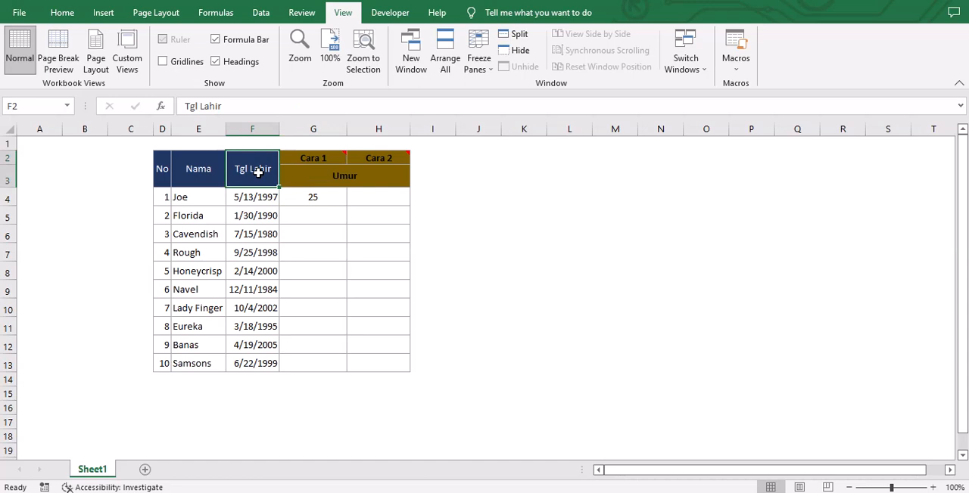
pyautogui.click(307, 198)
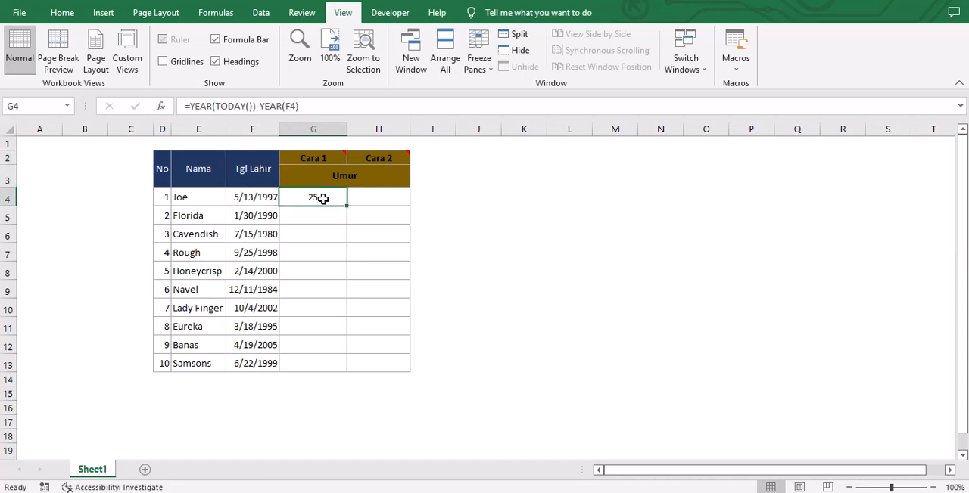
pyautogui.click(265, 198)
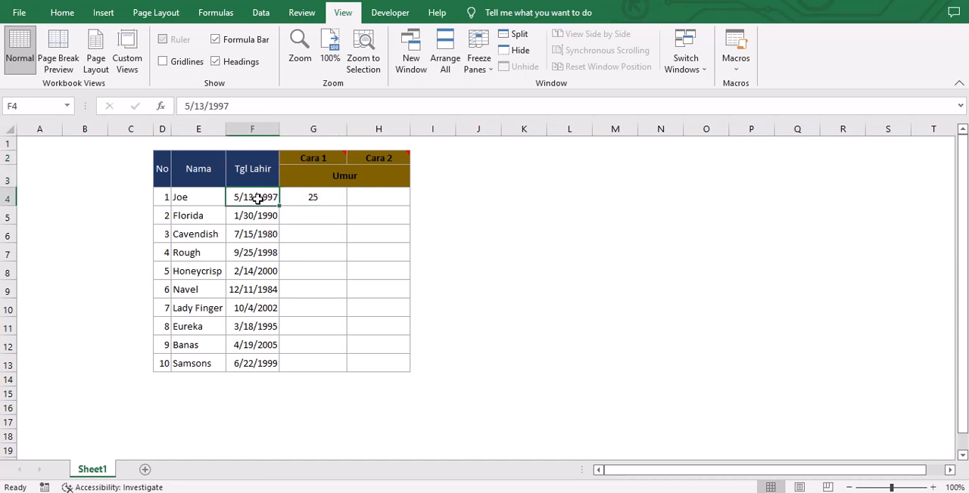
pyautogui.click(197, 198)
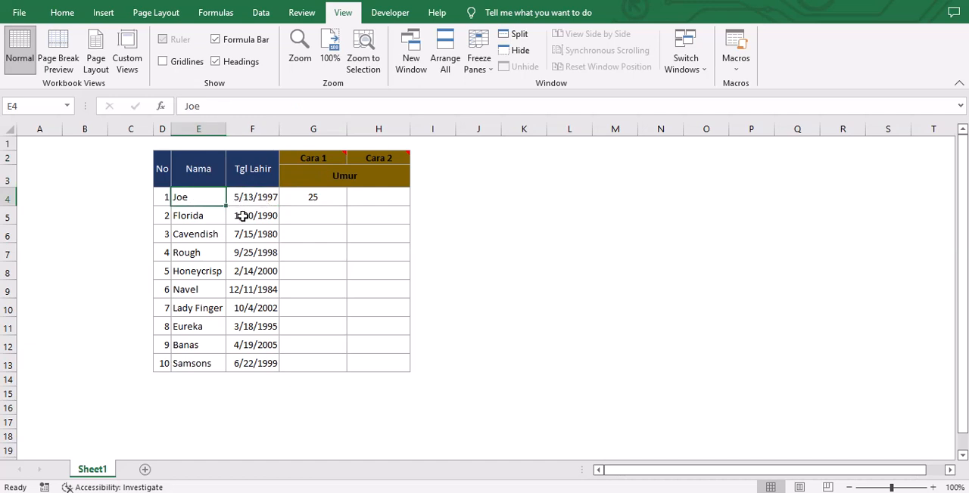
pyautogui.click(300, 199)
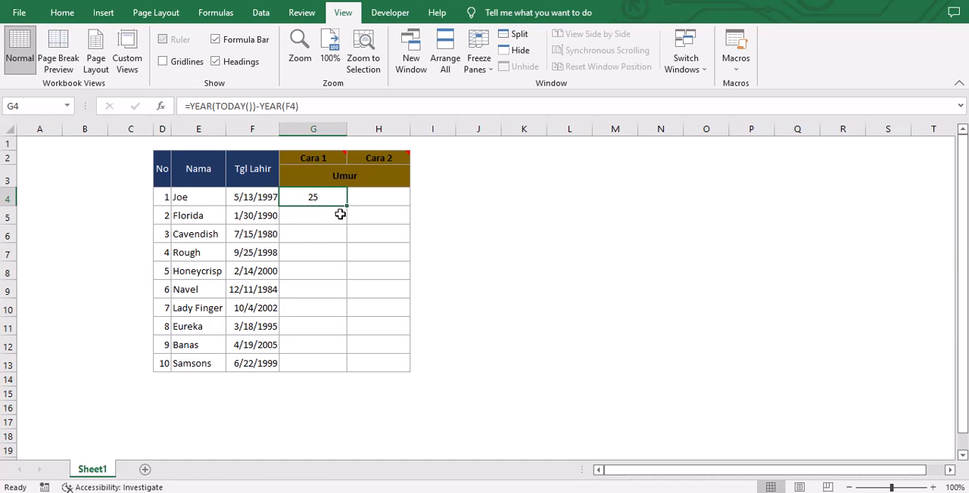
pyautogui.moveTo(347, 209); pyautogui.dragTo(346, 368)
# Check the filled Cara 1 age formulas against the birth dates in the Tgl Lahir column.
pyautogui.click(334, 288)
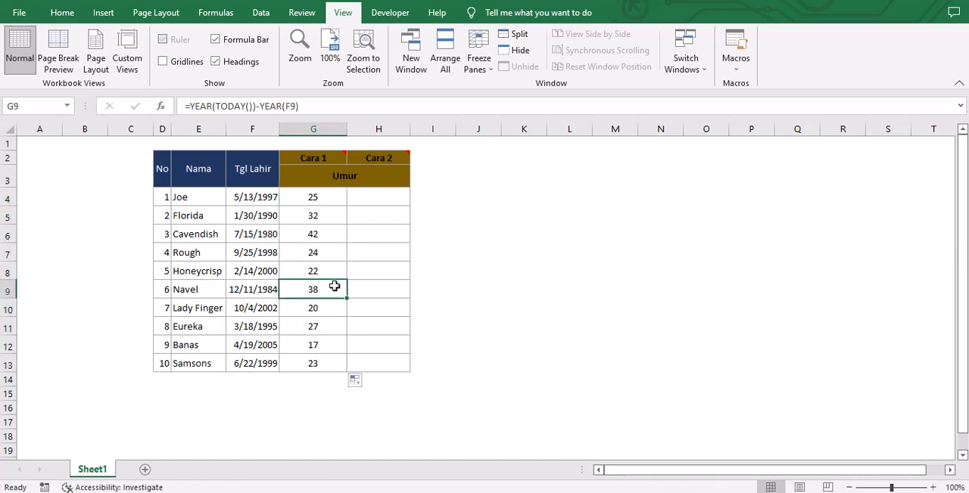
pyautogui.click(318, 345)
pyautogui.click(273, 289)
pyautogui.click(321, 323)
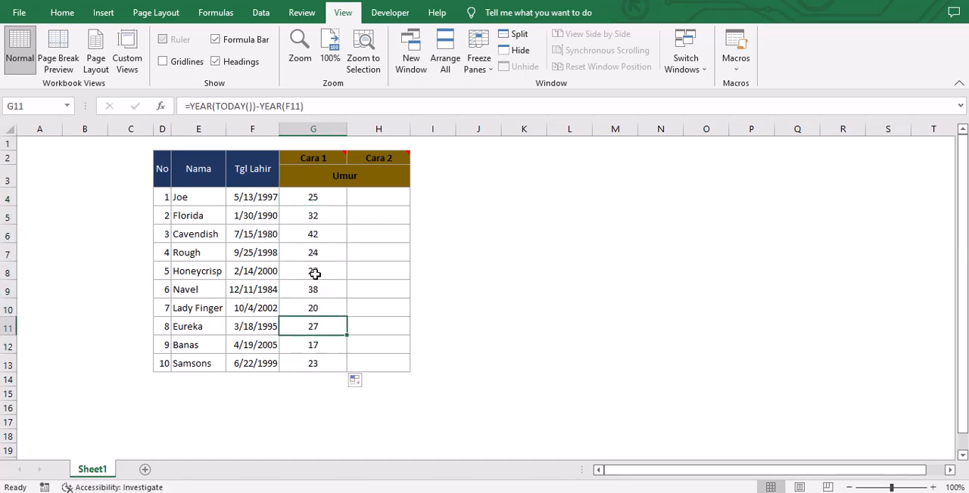
pyautogui.click(314, 274)
pyautogui.click(322, 308)
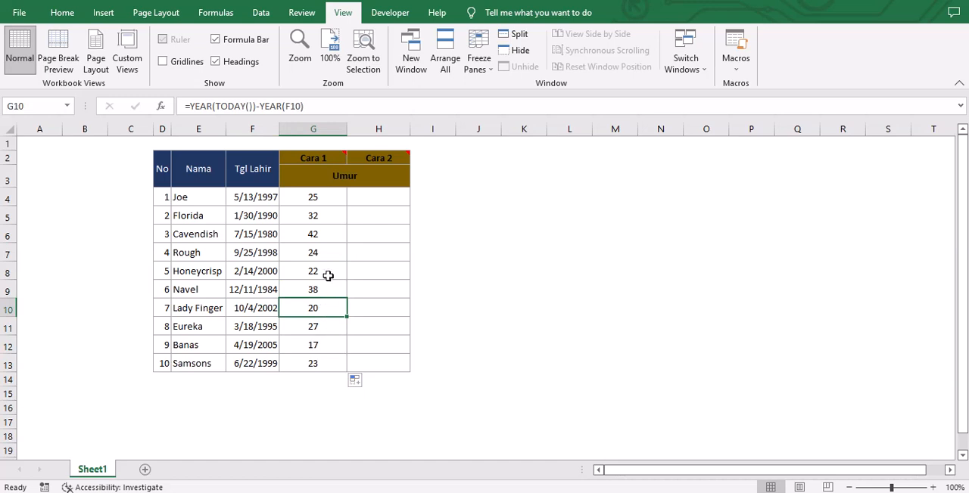
pyautogui.click(383, 204)
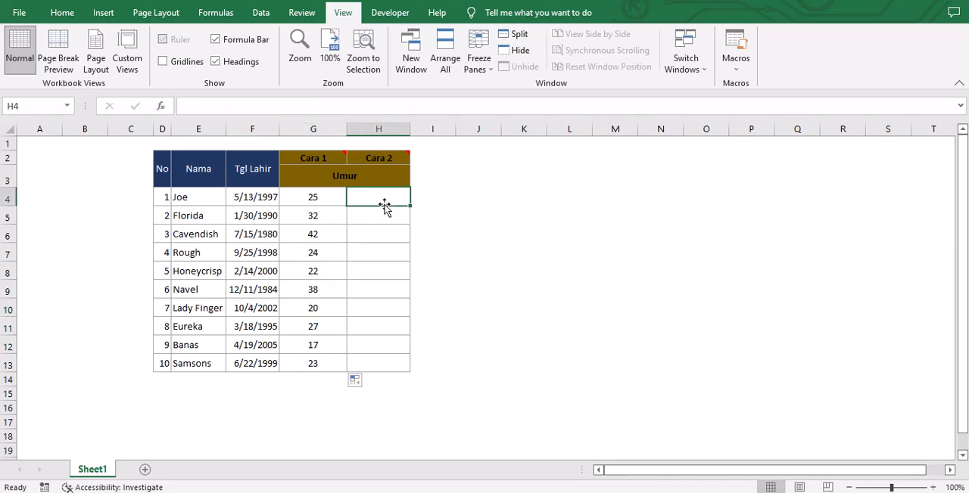
pyautogui.click(313, 199)
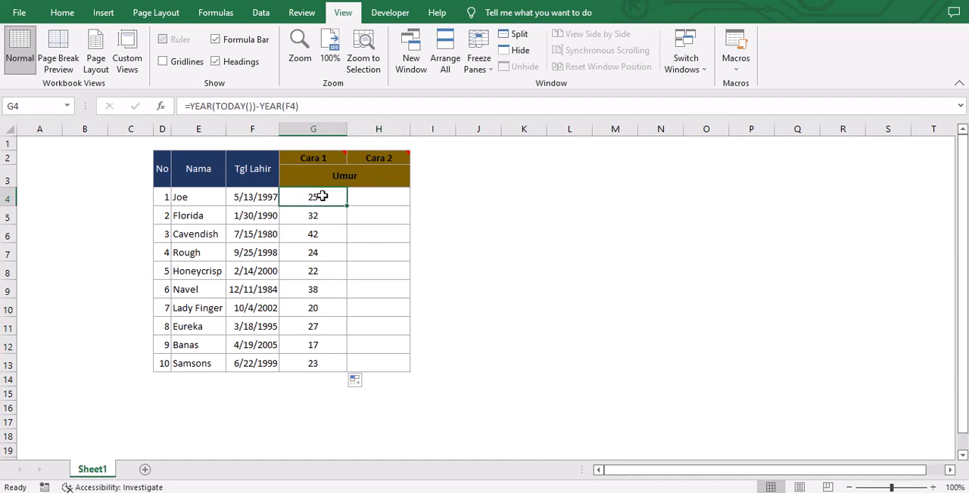
# Enter the formula =YEARFRAC(F4,TODAY()) in cell H4 to calculate the first person's age under Cara 2.
pyautogui.click(361, 198)
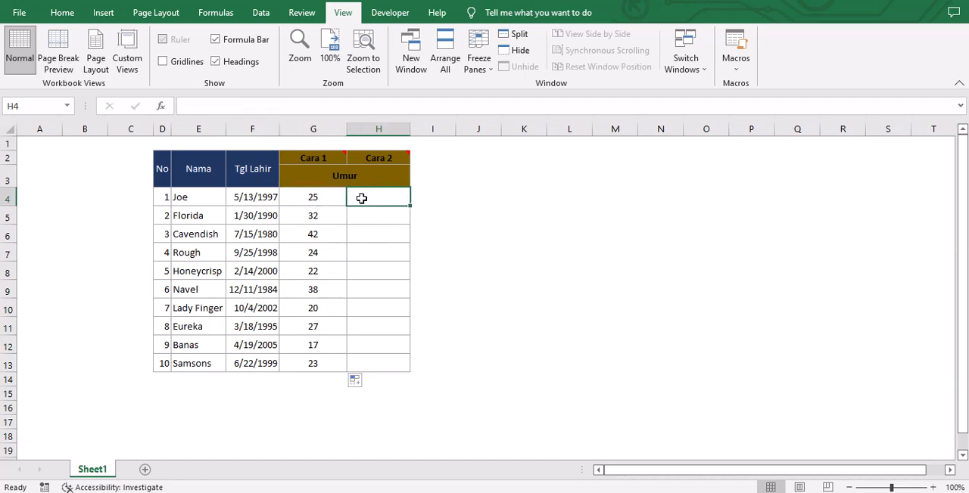
pyautogui.write('=ye')
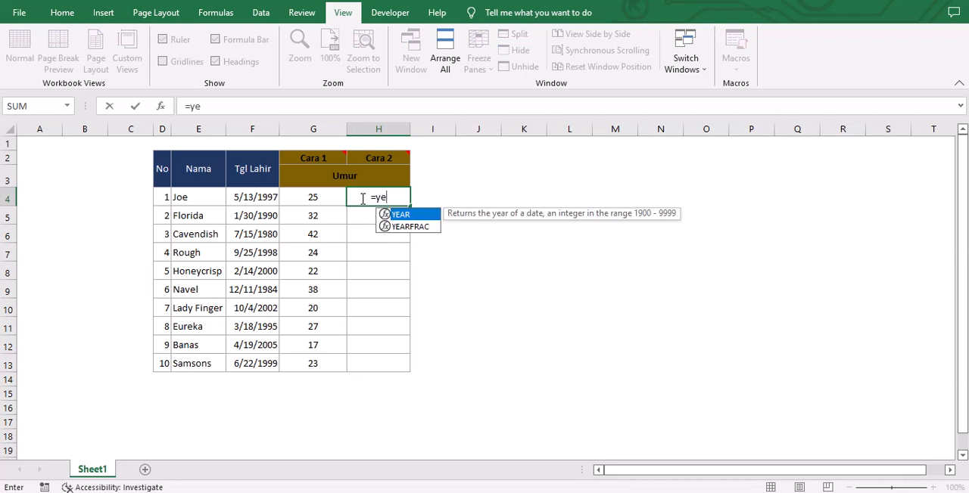
pyautogui.press('Down')
pyautogui.press('Tab')
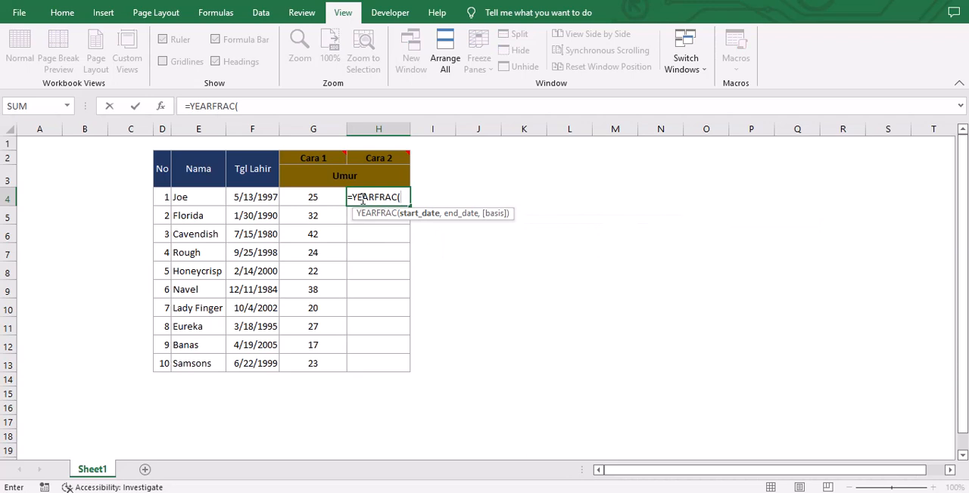
pyautogui.press('Left')
pyautogui.press('Left')
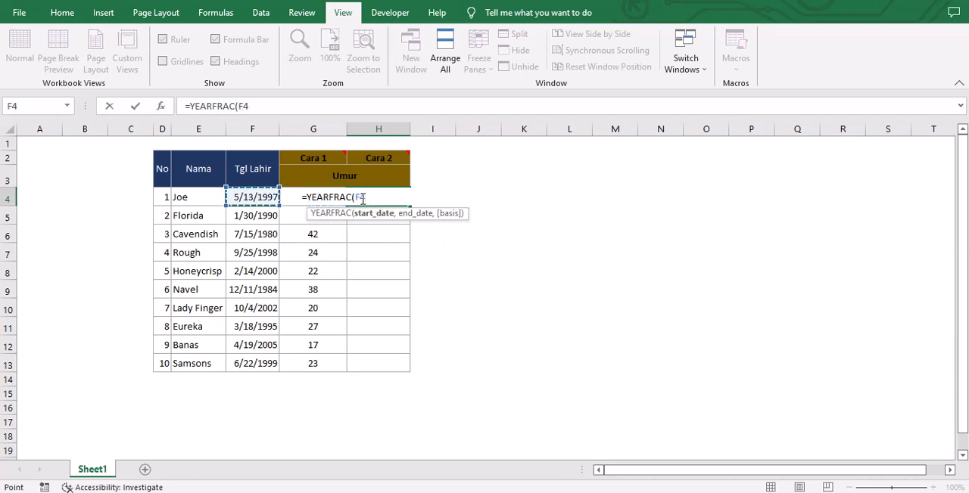
pyautogui.write(',')
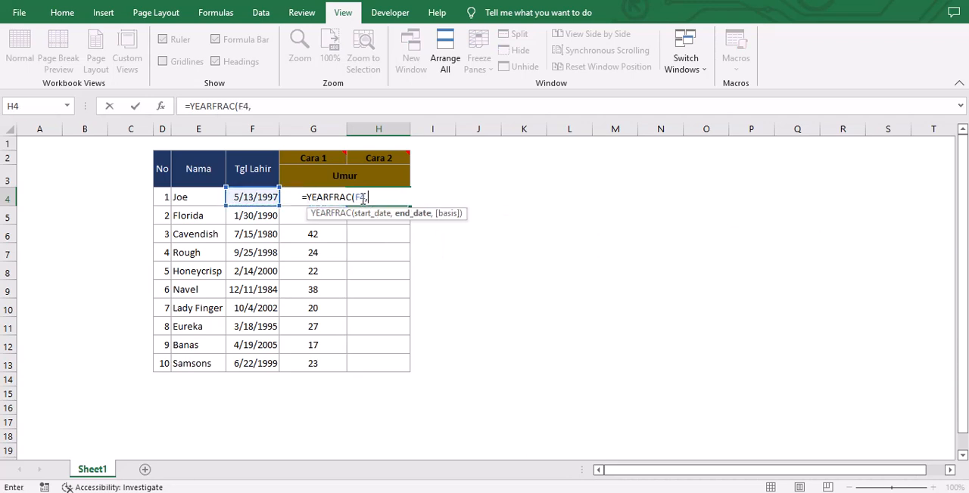
pyautogui.write('to')
pyautogui.press('Tab')
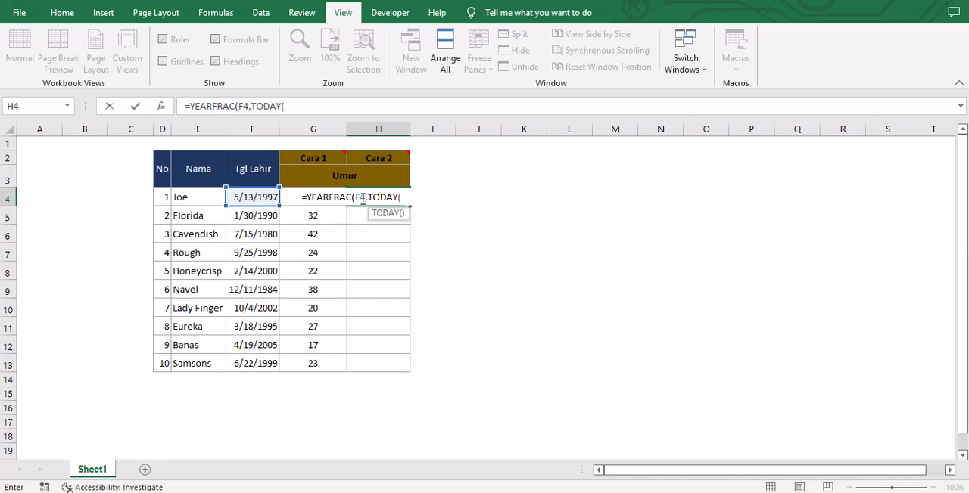
pyautogui.write('))')
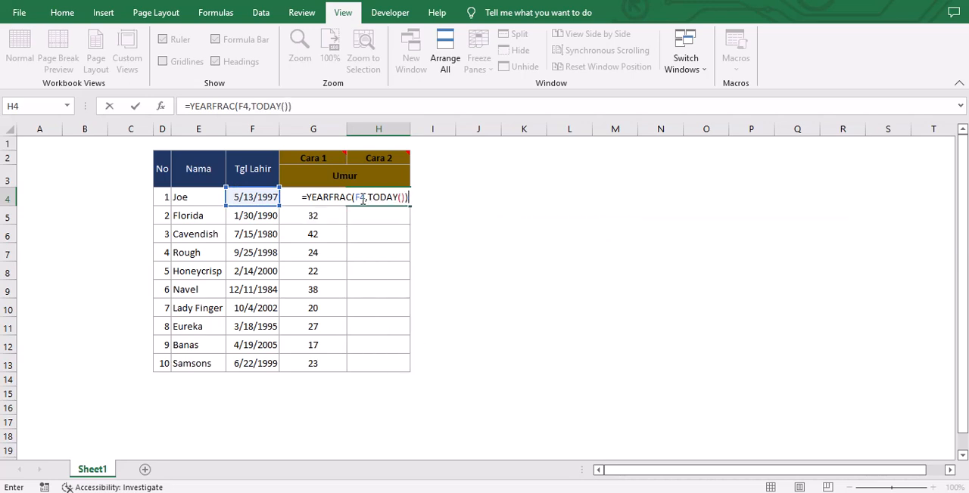
pyautogui.press('Return')
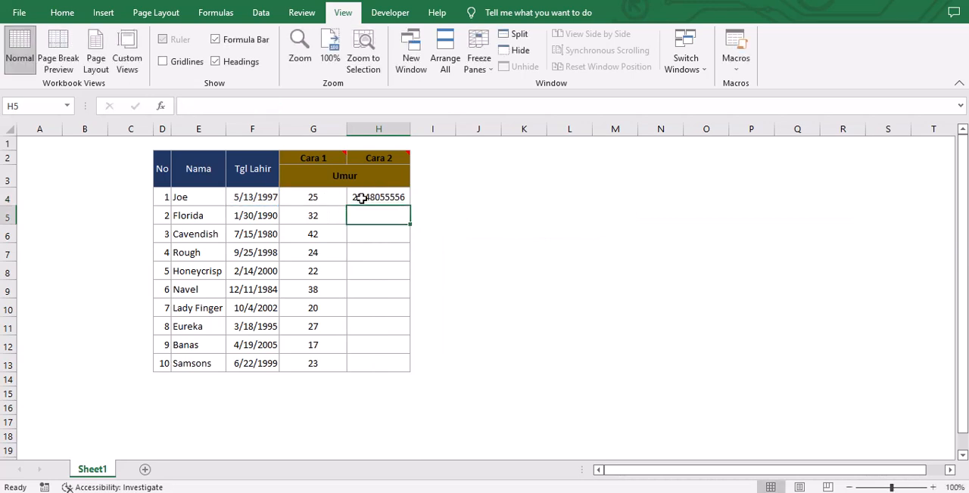
# Fill the YEARFRAC formula from H4 down the Cara 2 column to H13.
pyautogui.click(362, 198)
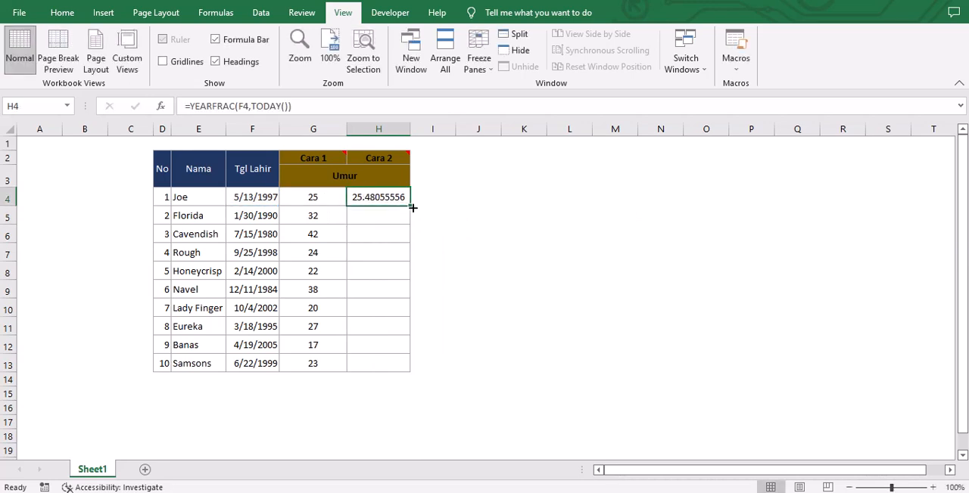
pyautogui.moveTo(414, 215); pyautogui.dragTo(411, 369)
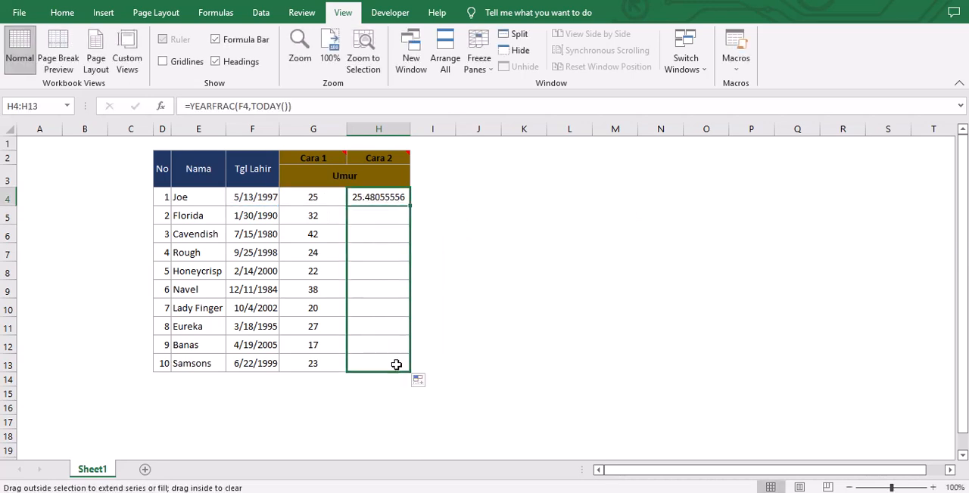
pyautogui.click(376, 233)
# Compare the Cara 1 and Cara 2 formulas and results in cells G4 and H4.
pyautogui.click(328, 200)
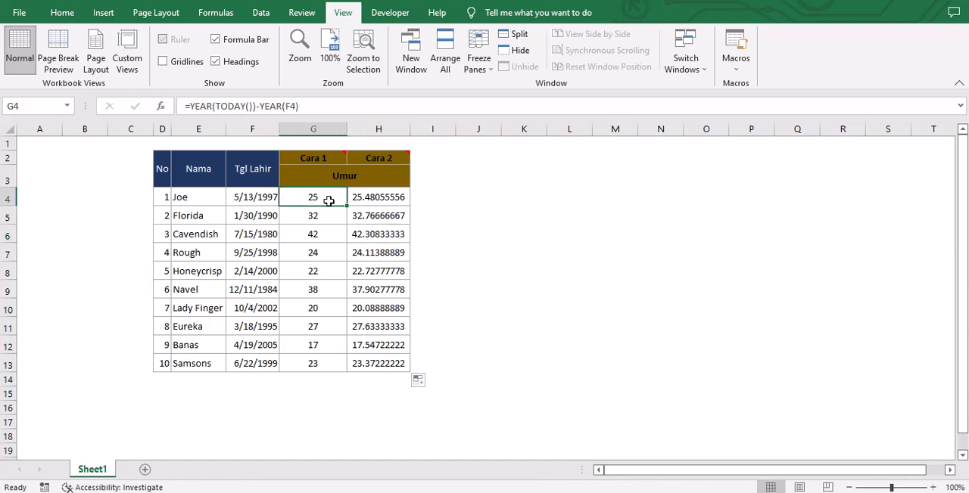
pyautogui.click(360, 199)
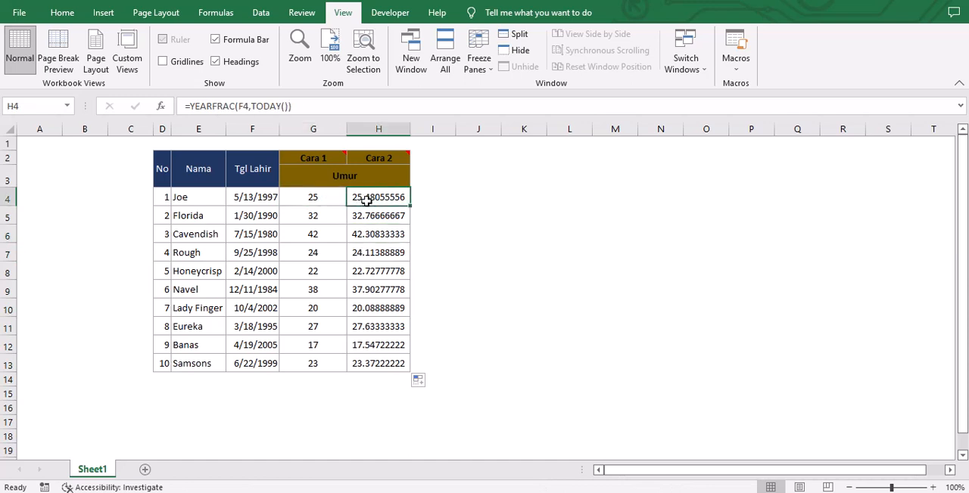
pyautogui.click(313, 201)
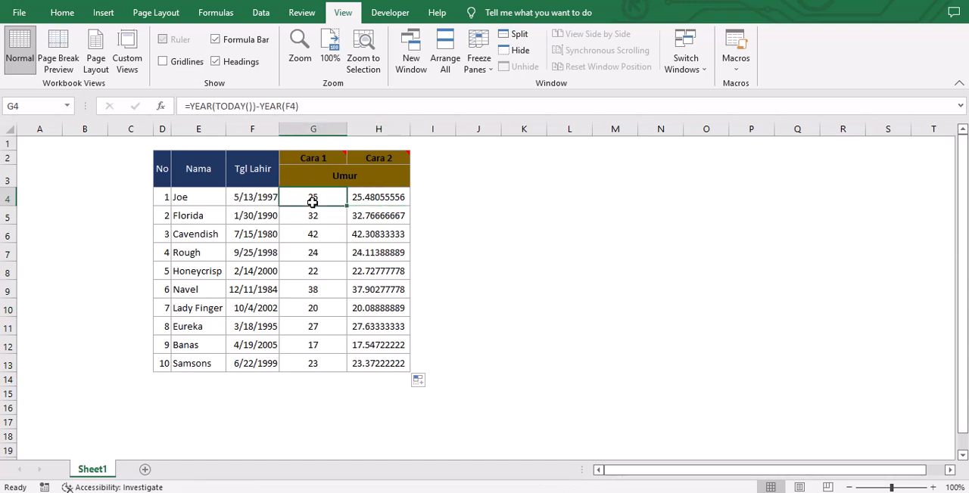
pyautogui.click(358, 198)
pyautogui.click(319, 196)
pyautogui.click(359, 197)
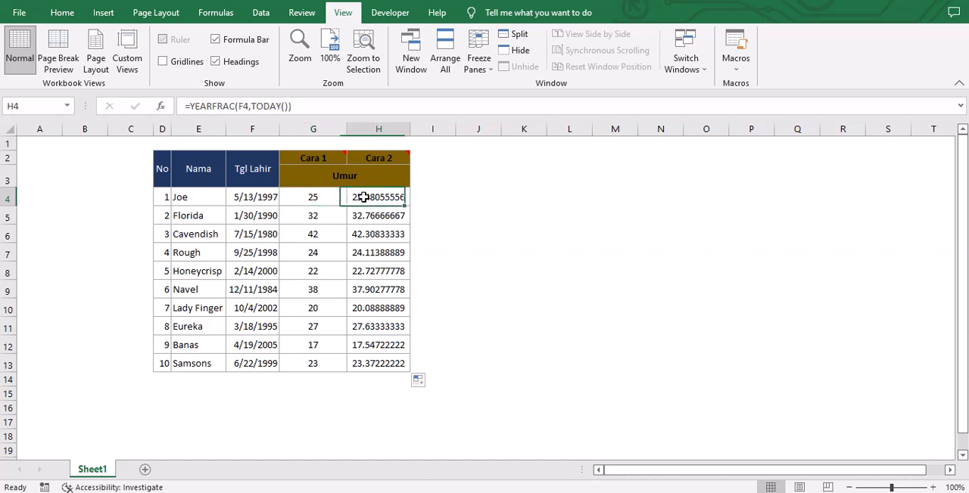
pyautogui.click(330, 201)
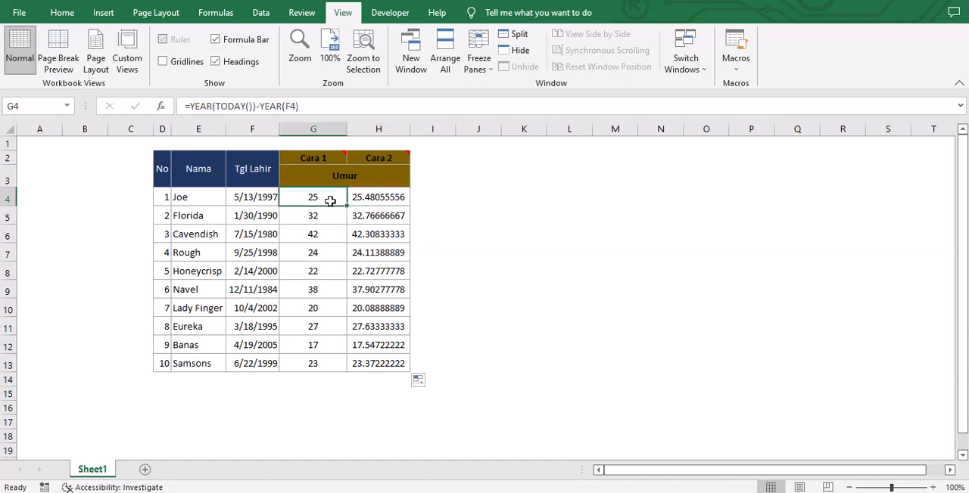
# Review the Cara 1 and Cara 2 headers, including the Cara 2 comment, alongside their formulas in row 4.
pyautogui.click(326, 158)
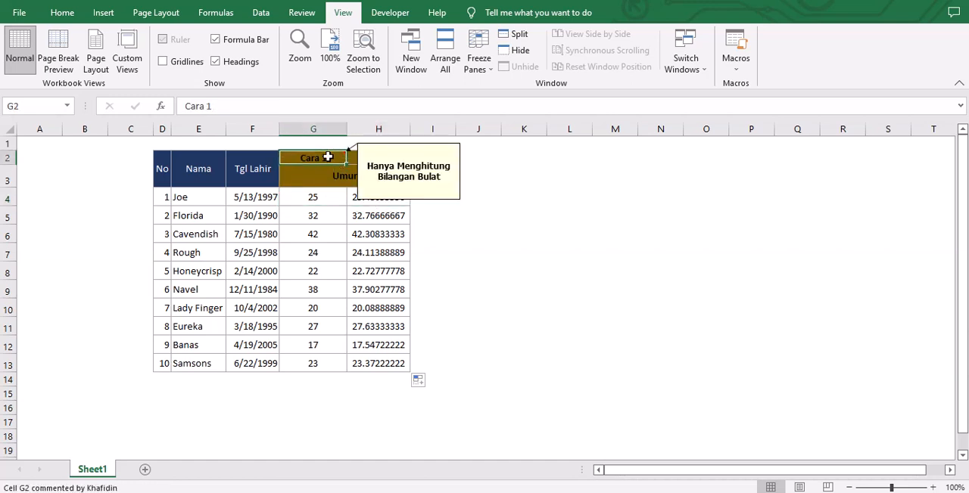
pyautogui.click(323, 194)
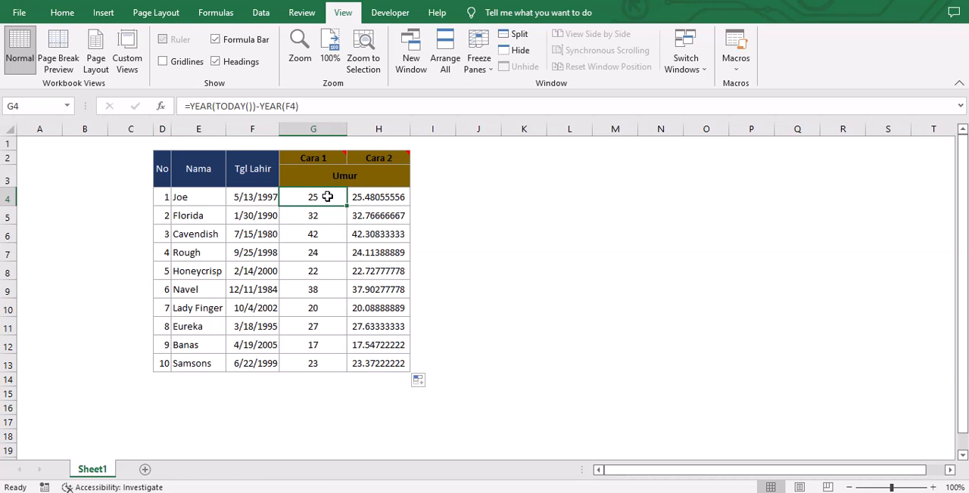
pyautogui.click(379, 158)
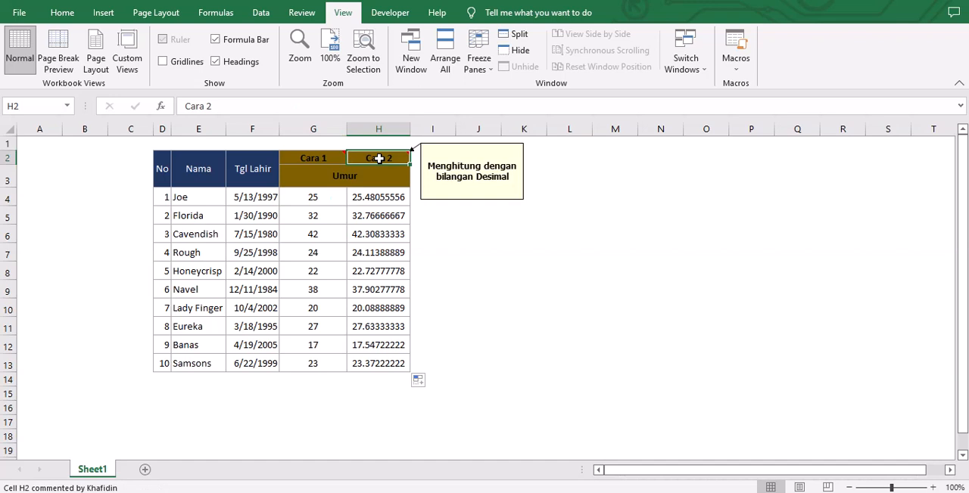
pyautogui.click(384, 197)
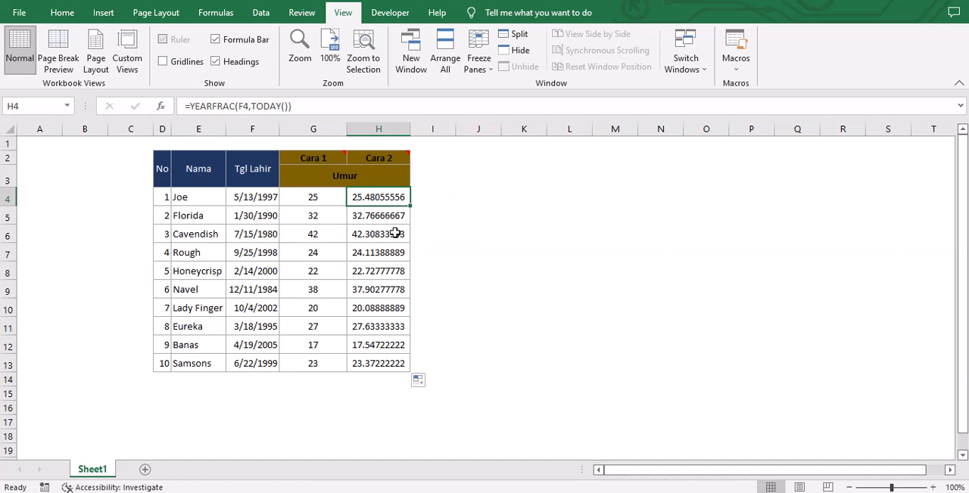
# Reduce the Cara 2 ages in H4:H13 to one decimal place.
pyautogui.moveTo(394, 197); pyautogui.dragTo(399, 327)
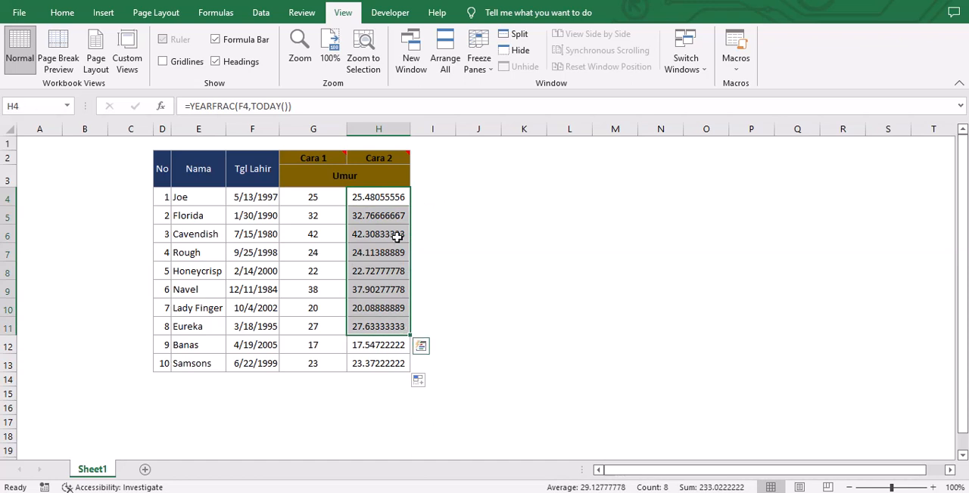
pyautogui.click(390, 198)
pyautogui.moveTo(388, 199); pyautogui.dragTo(382, 362)
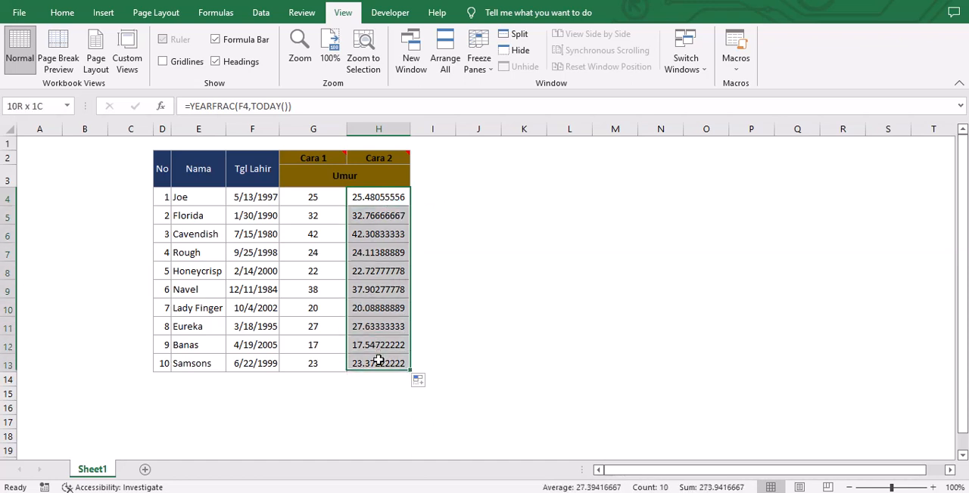
pyautogui.click(65, 18)
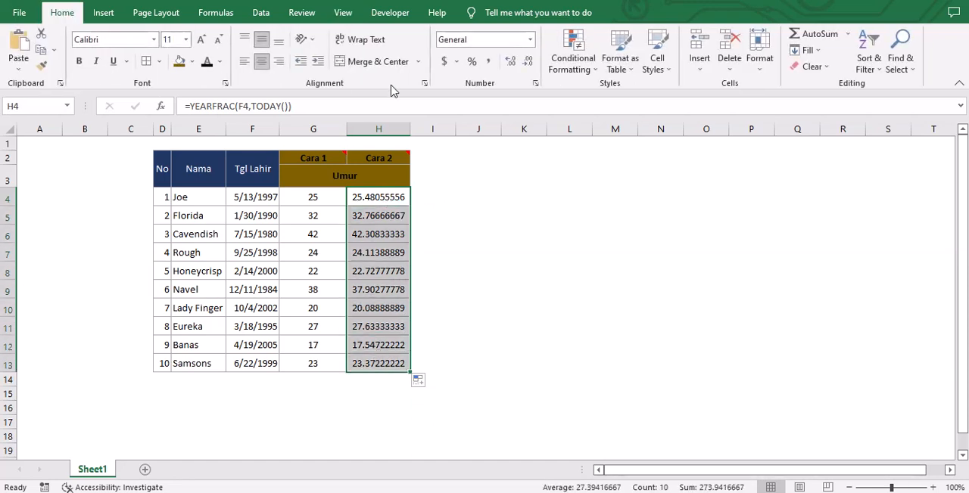
pyautogui.click(528, 63)
pyautogui.click(529, 63)
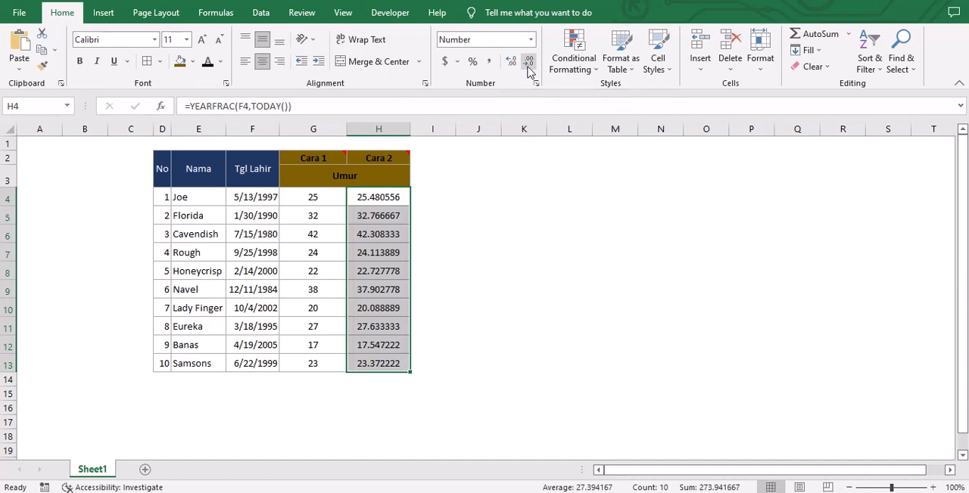
pyautogui.click(528, 63)
pyautogui.click(529, 63)
pyautogui.click(528, 63)
pyautogui.click(528, 63)
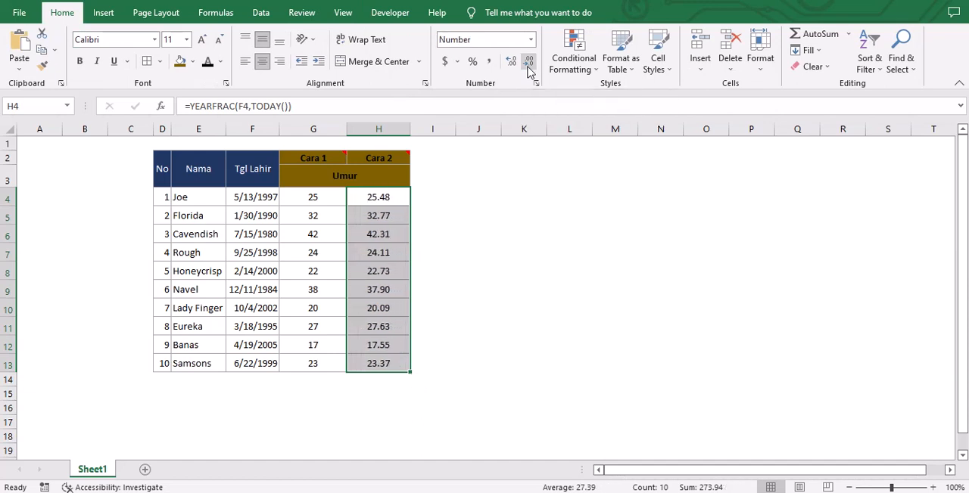
pyautogui.click(528, 63)
# Compare the shortened Cara 2 ages with the whole-number Cara 1 ages across the rows.
pyautogui.click(401, 217)
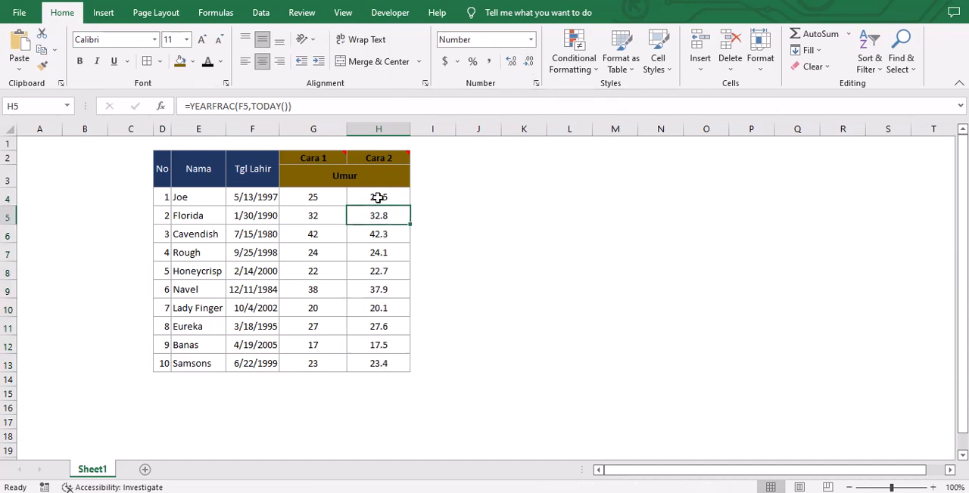
pyautogui.click(378, 198)
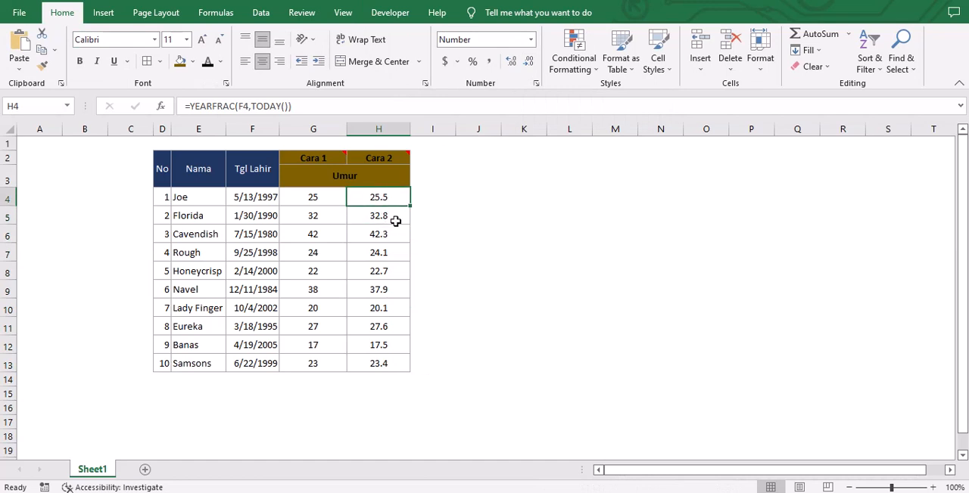
pyautogui.click(395, 220)
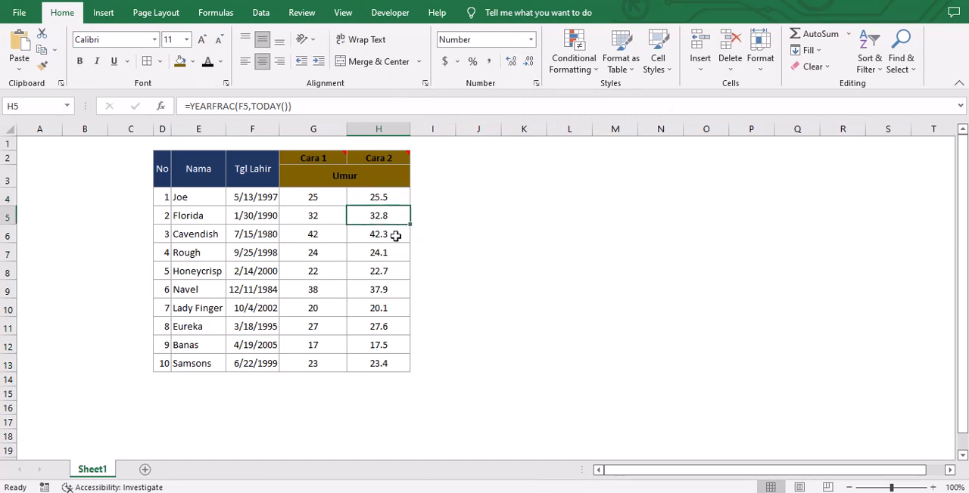
pyautogui.click(385, 274)
pyautogui.click(386, 241)
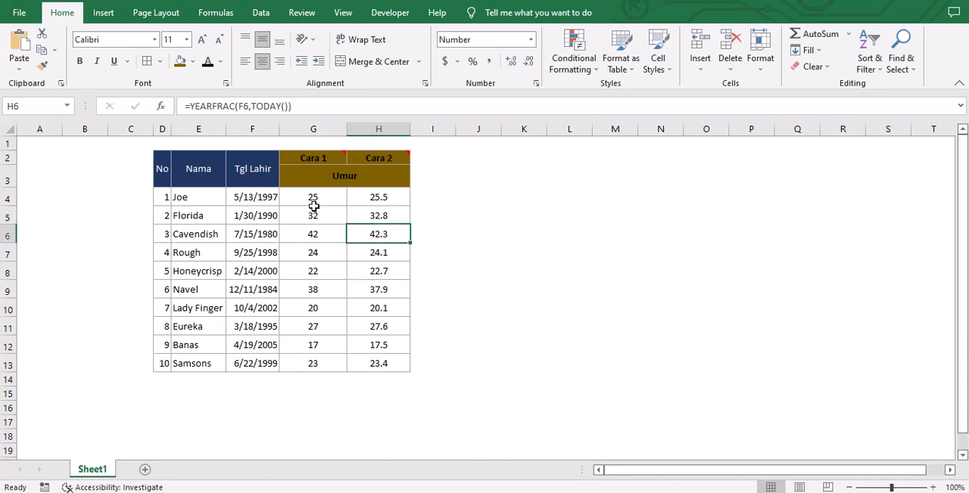
pyautogui.moveTo(311, 199); pyautogui.dragTo(321, 354)
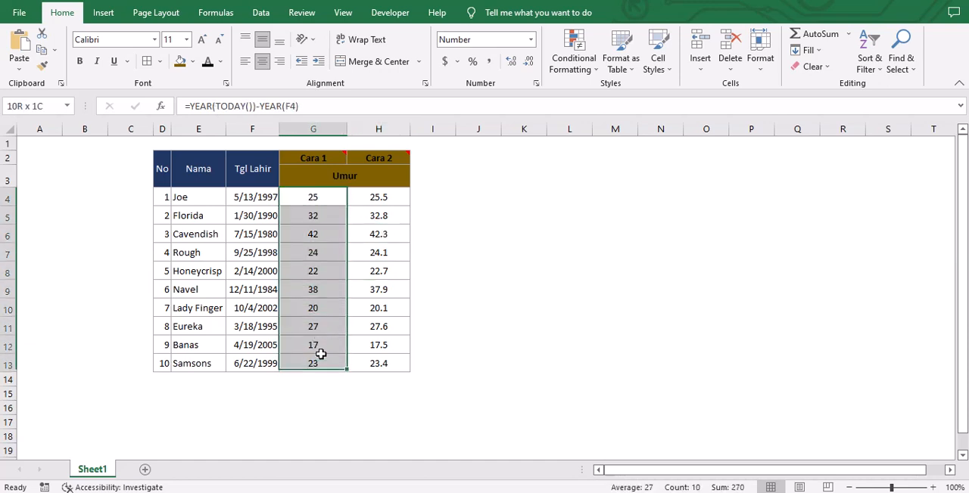
pyautogui.moveTo(378, 198); pyautogui.dragTo(379, 272)
# Rename the Tgl Lahir column header in F2 to "Tgl Join".
pyautogui.click(259, 179)
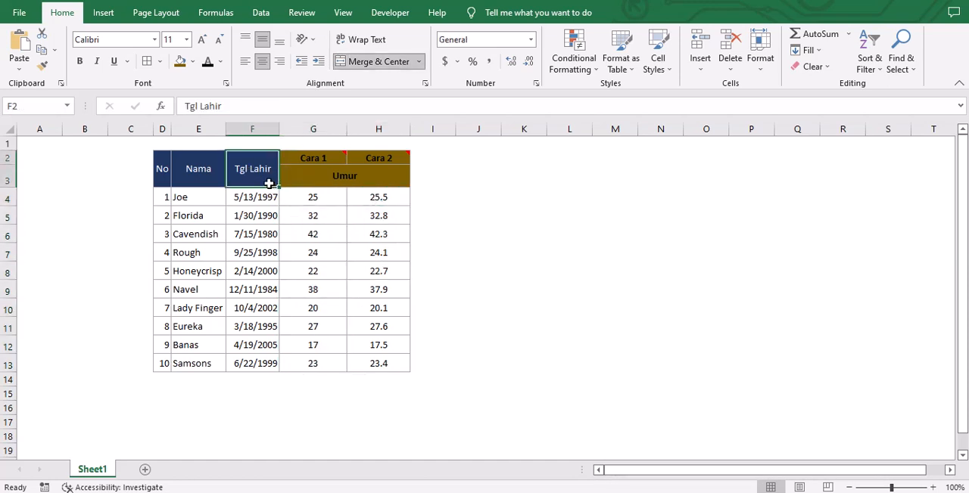
pyautogui.moveTo(200, 106); pyautogui.dragTo(264, 106)
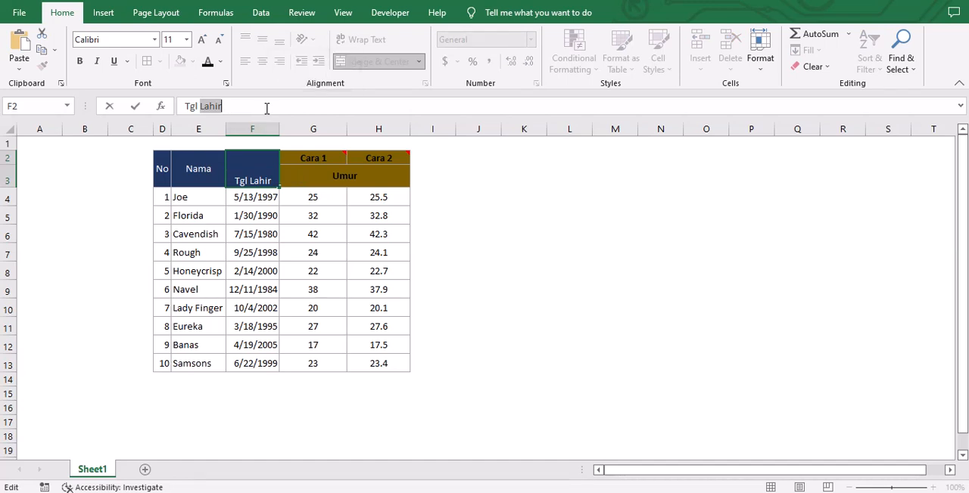
pyautogui.write('Join')
pyautogui.press('Return')
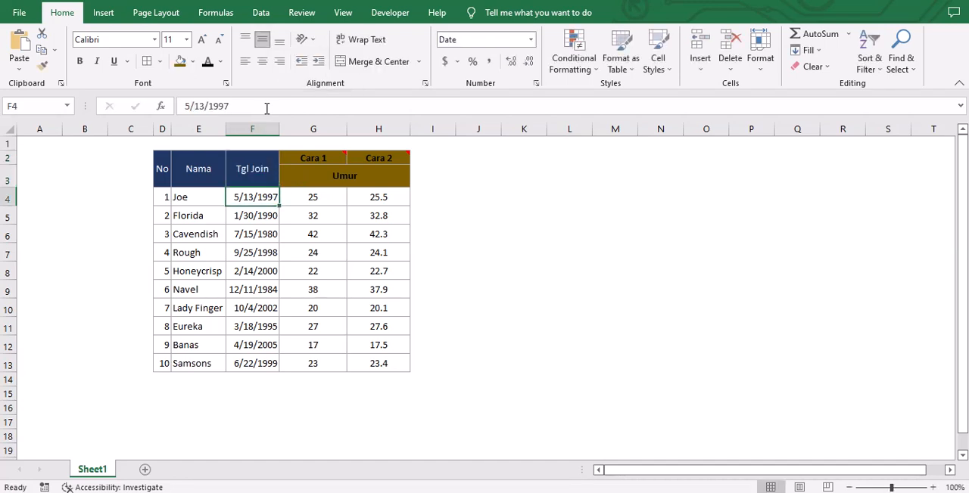
# Examine the first row's name, join date and both calculated results in E4 through H4.
pyautogui.click(206, 196)
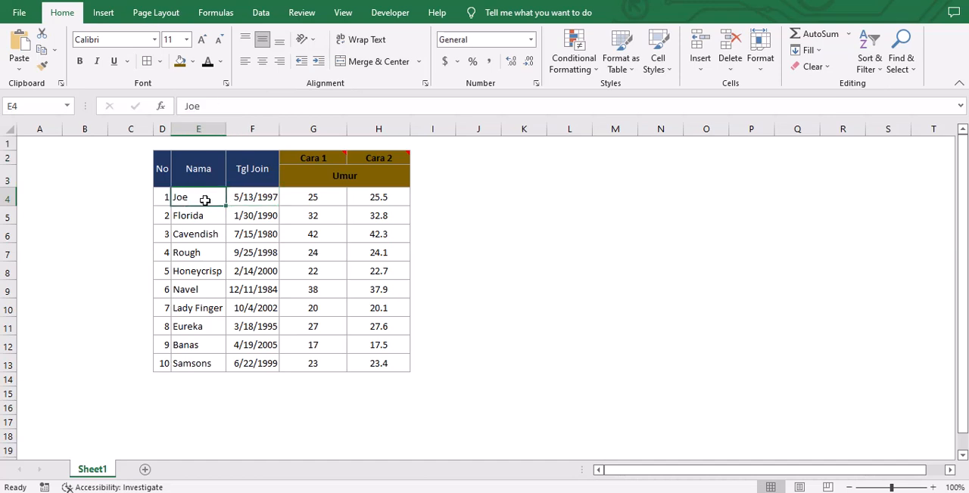
pyautogui.click(245, 196)
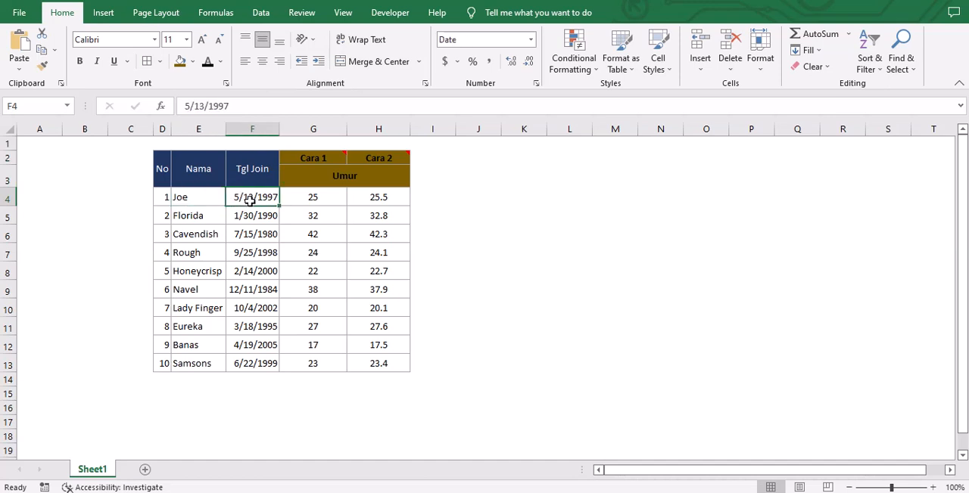
pyautogui.click(306, 200)
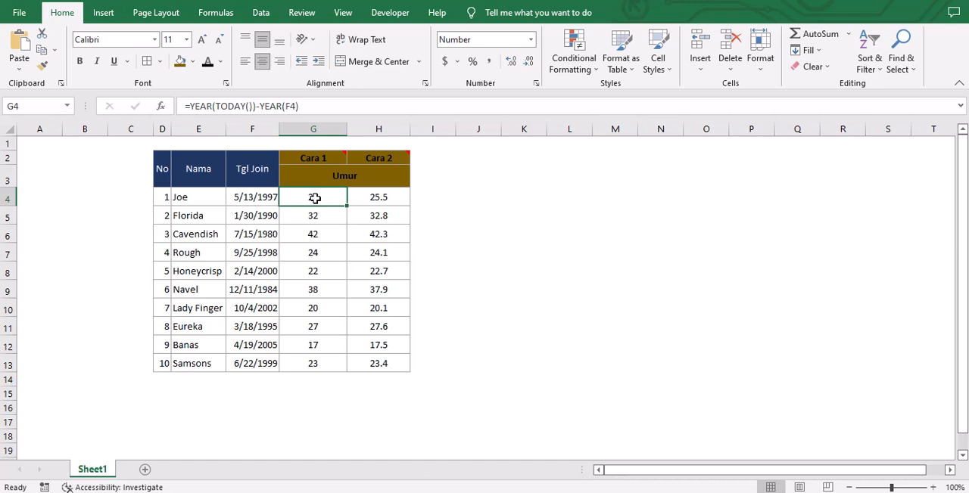
pyautogui.click(366, 197)
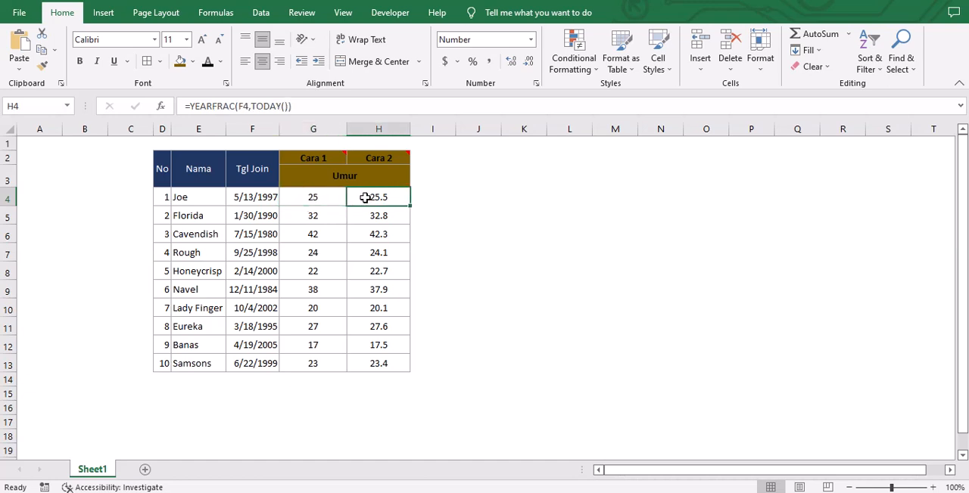
pyautogui.click(323, 198)
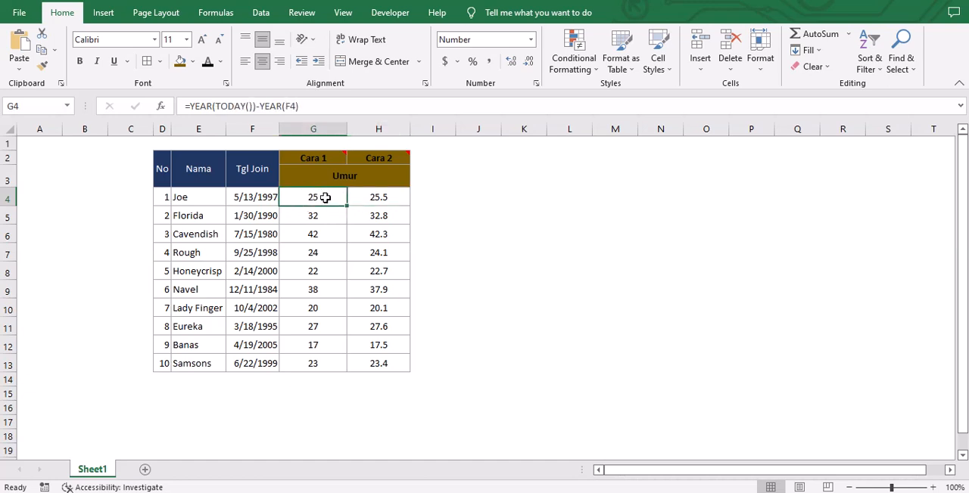
pyautogui.click(369, 197)
pyautogui.click(329, 210)
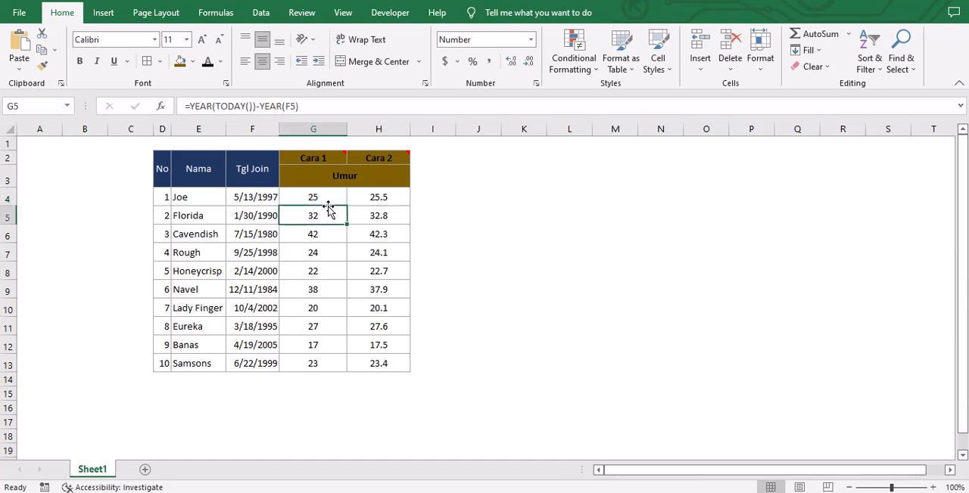
pyautogui.click(318, 198)
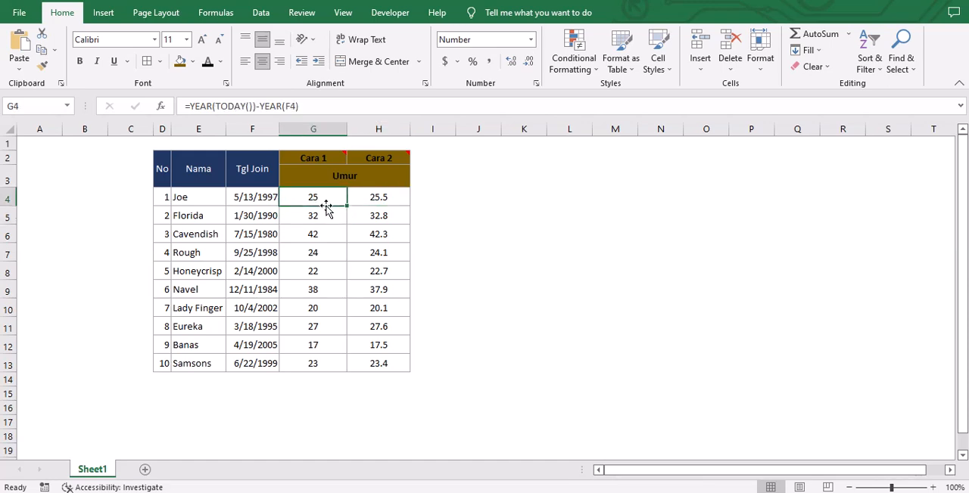
pyautogui.click(372, 197)
pyautogui.click(335, 197)
pyautogui.click(378, 197)
pyautogui.click(335, 203)
pyautogui.click(380, 198)
# Review the decimal results down the Cara 2 column and the whole-number results down the Cara 1 column.
pyautogui.click(389, 251)
pyautogui.moveTo(379, 197); pyautogui.dragTo(379, 367)
pyautogui.click(383, 231)
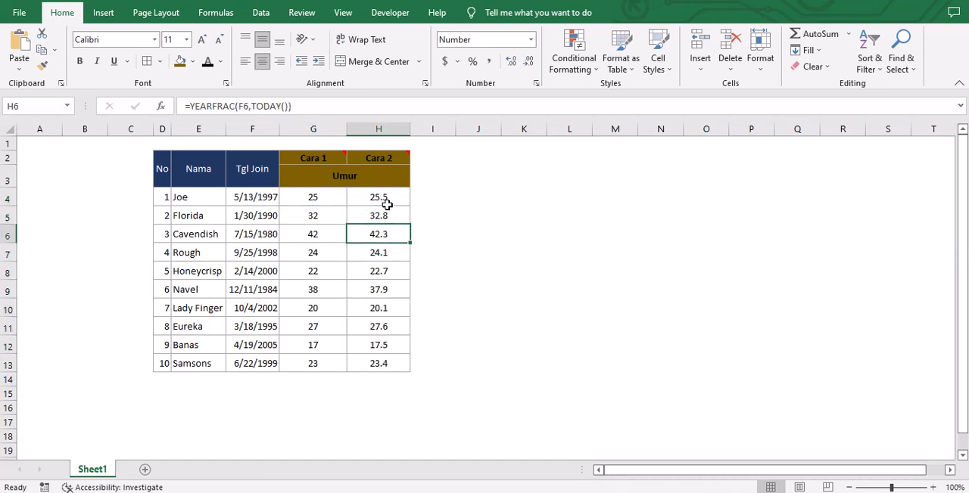
pyautogui.click(382, 200)
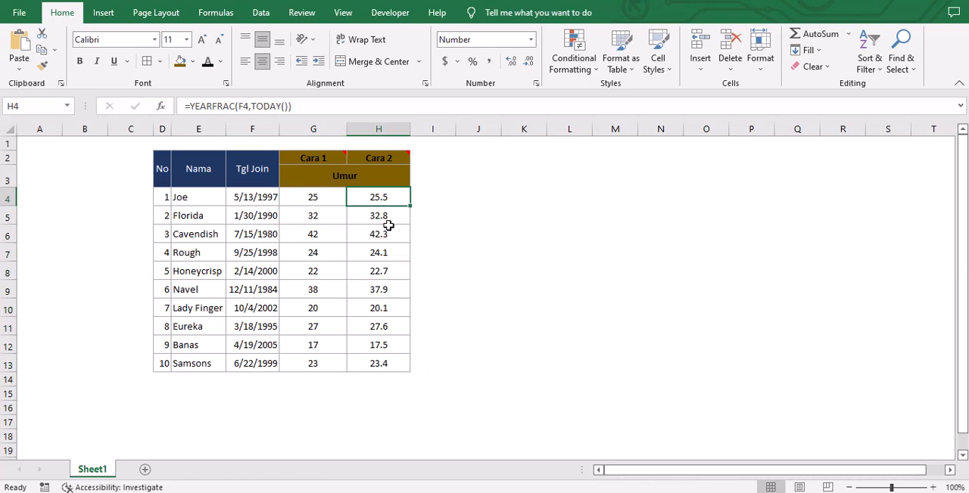
pyautogui.click(390, 251)
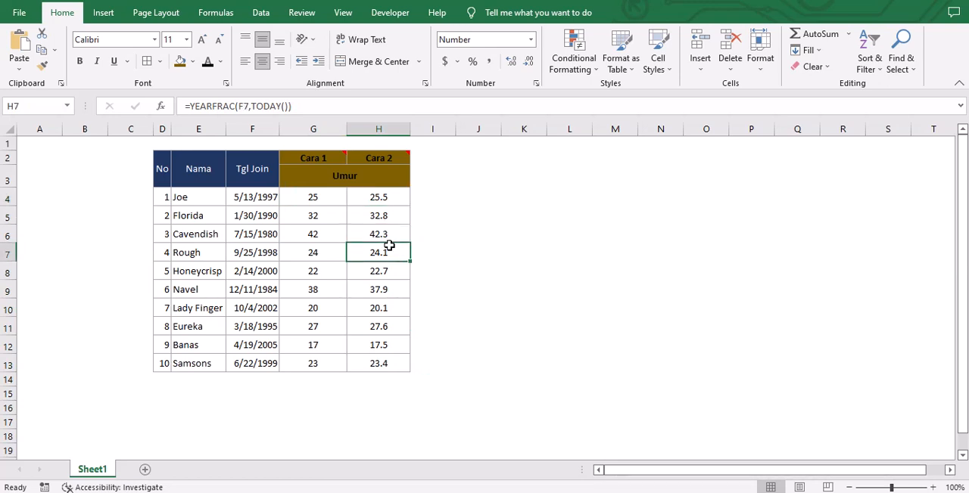
pyautogui.moveTo(333, 201); pyautogui.dragTo(334, 355)
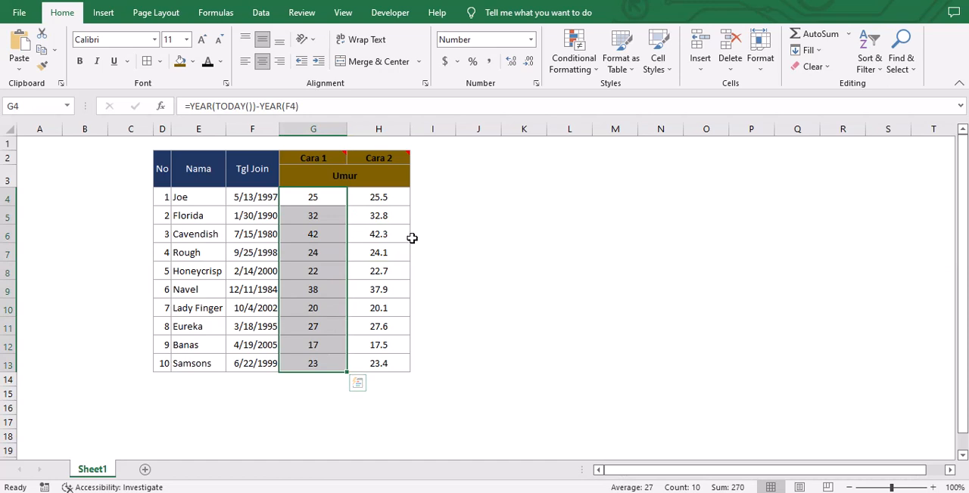
pyautogui.click(498, 252)
pyautogui.click(479, 338)
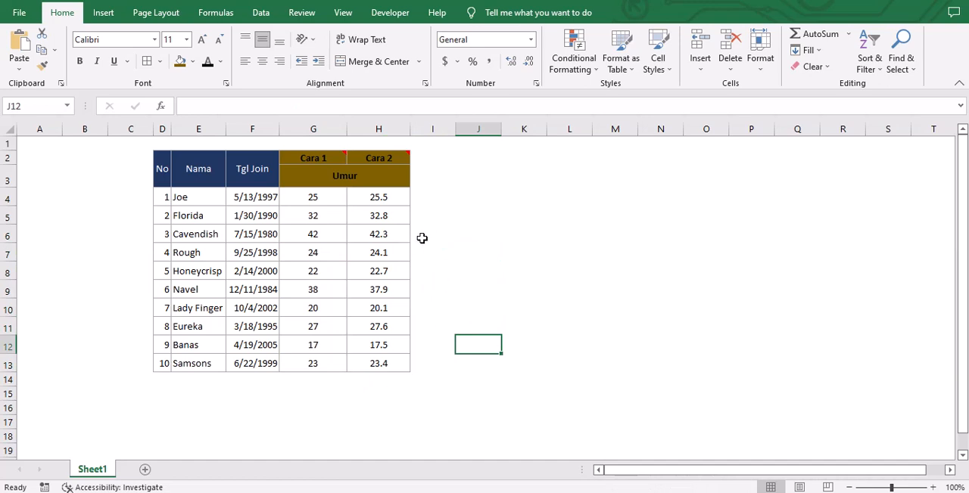
pyautogui.click(462, 265)
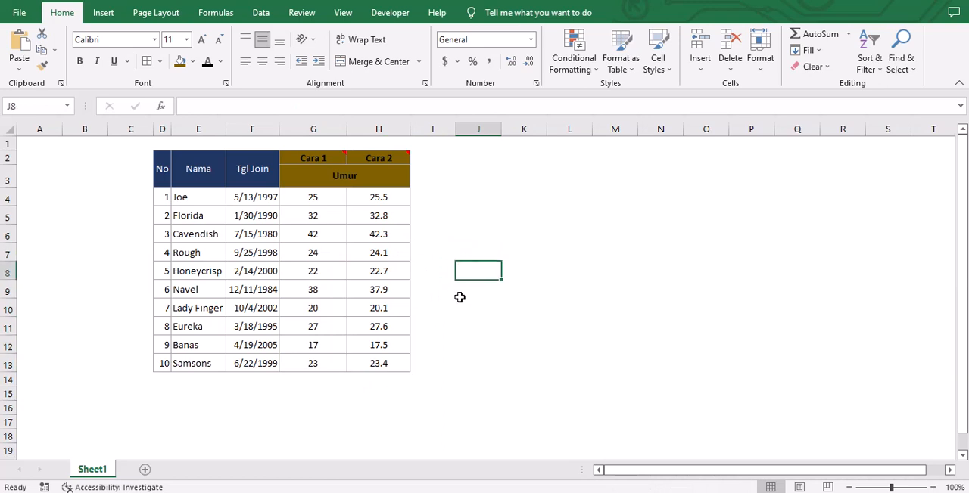
pyautogui.click(460, 388)
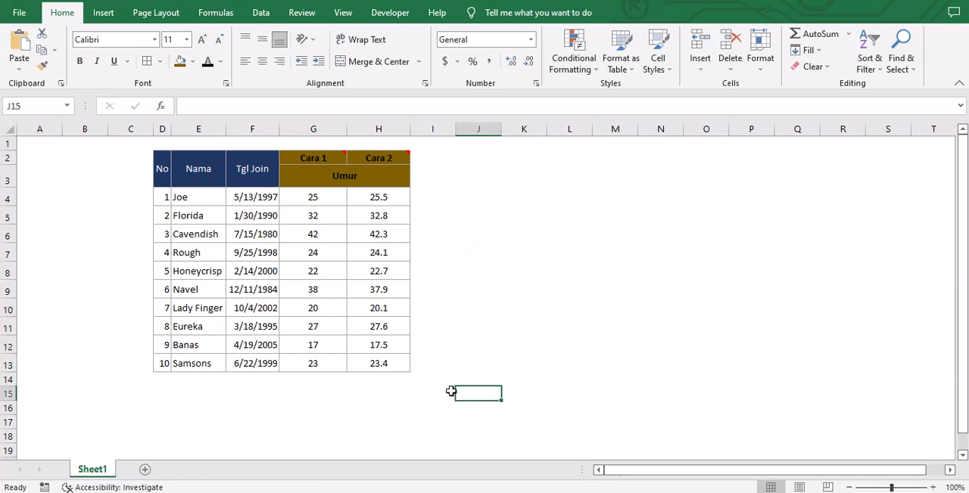
pyautogui.click(402, 398)
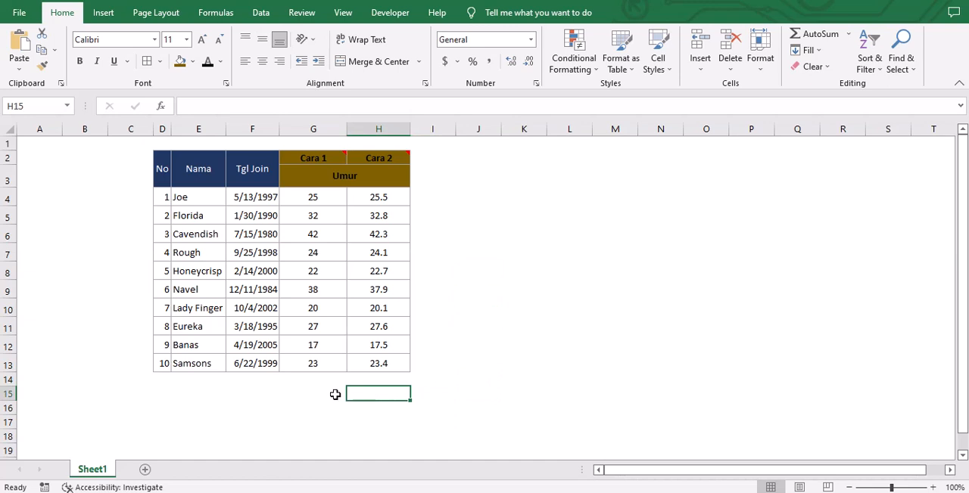